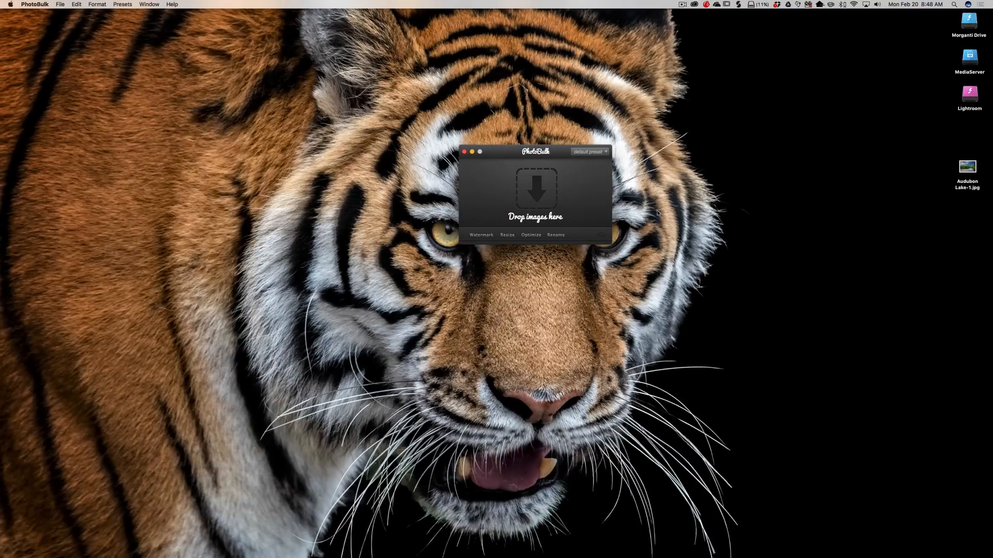
Add the Audubon Lake-1.jpg image from the desktop to the batch drop area.
left_click_drag(521, 152, 523, 149)
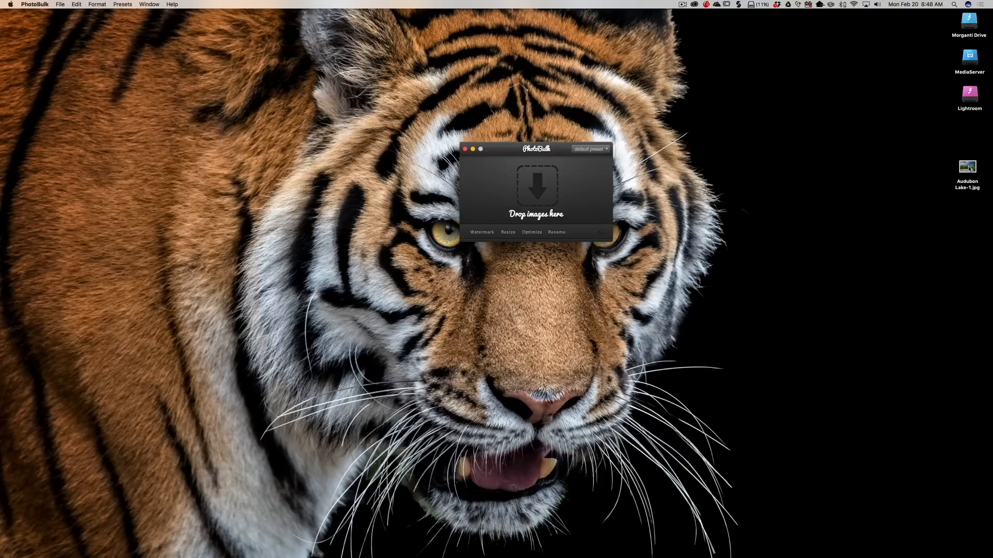
left_click_drag(968, 169, 528, 197)
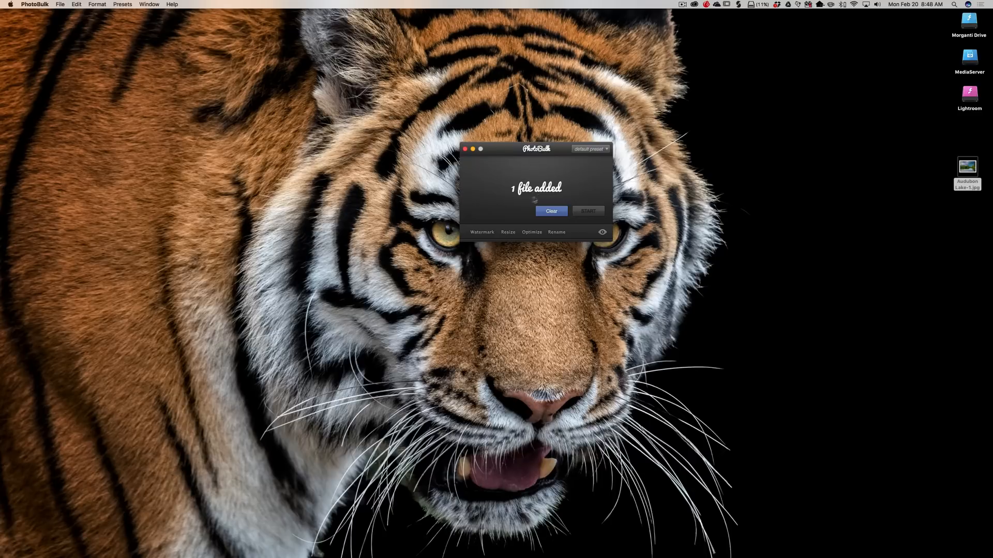
Enable a text watermark with the photographer's name in Brush Script MT, size 48, italic, at 70 opacity.
left_click(483, 233)
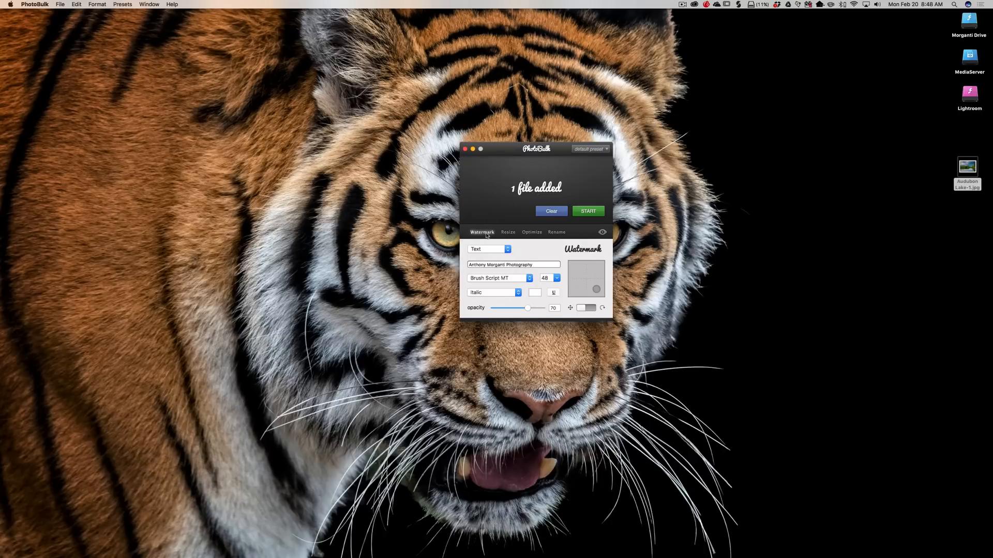
left_click(509, 250)
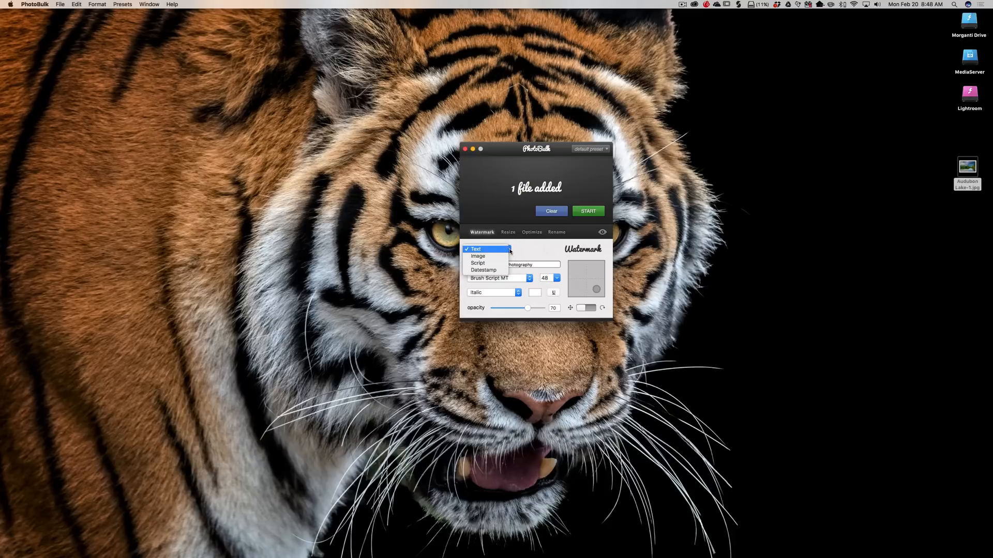
left_click(523, 253)
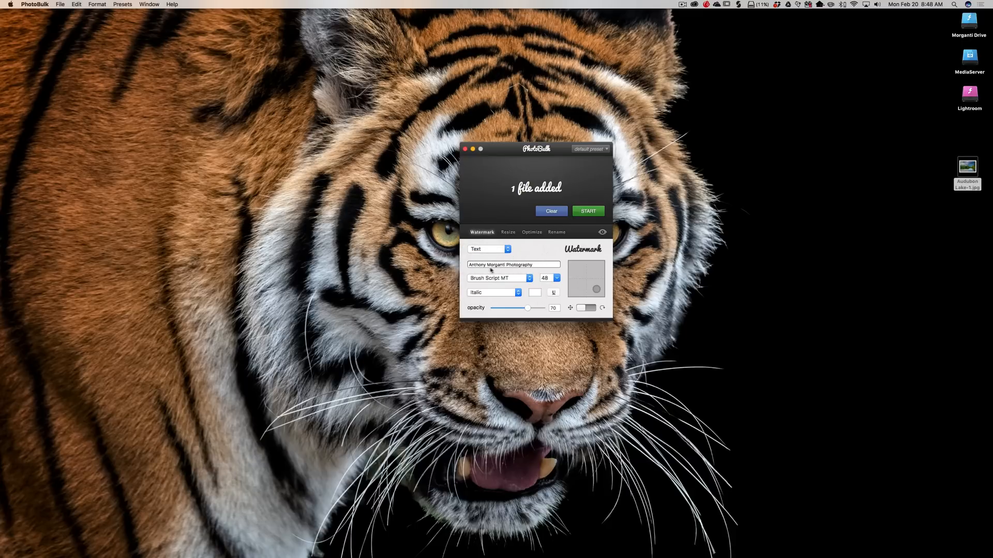
left_click(529, 278)
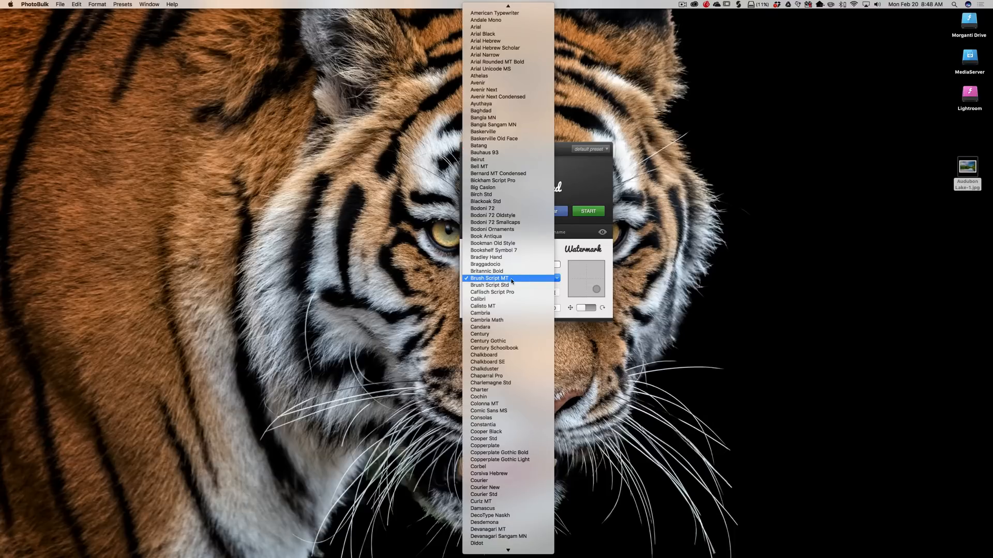
left_click(561, 252)
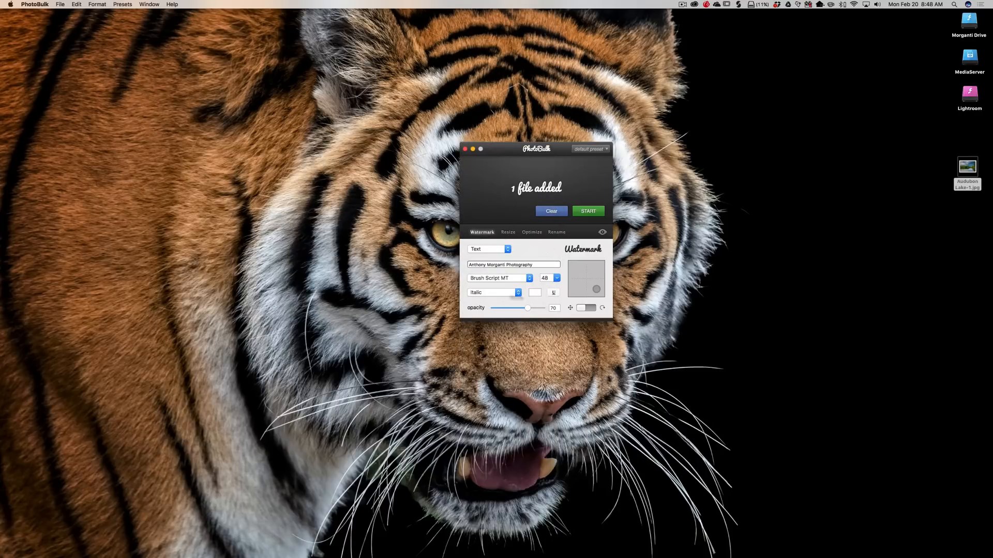
mouse_move(596, 289)
left_mouse_down()
mouse_move(591, 272)
mouse_move(573, 283)
mouse_move(598, 291)
left_mouse_up()
left_click(582, 309)
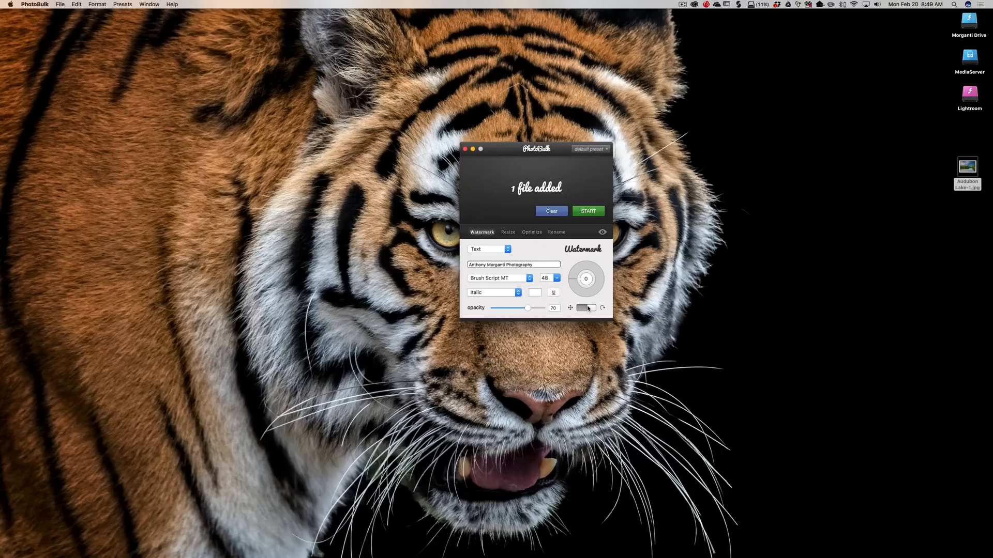
left_click_drag(591, 308, 574, 309)
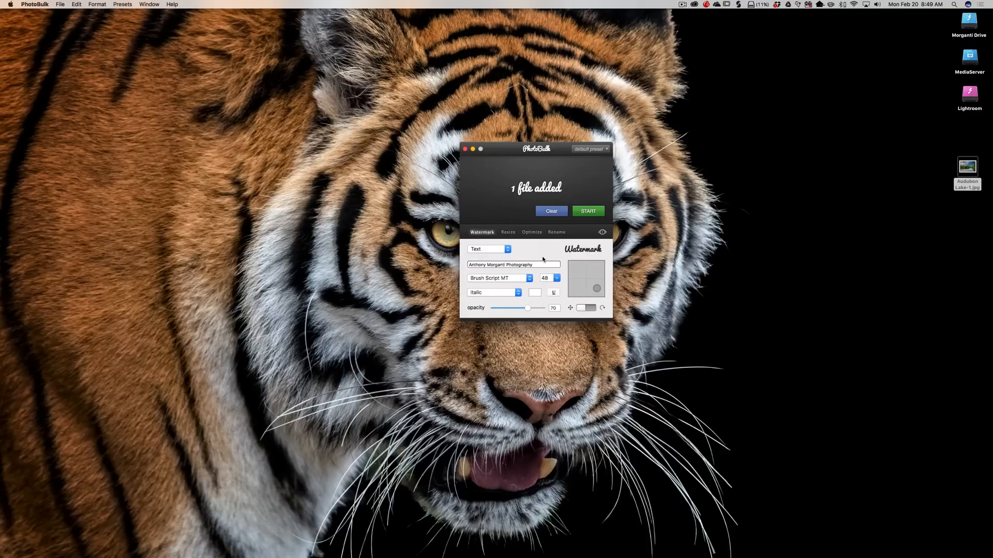
Preview the watermarked image and close the preview.
left_click(603, 234)
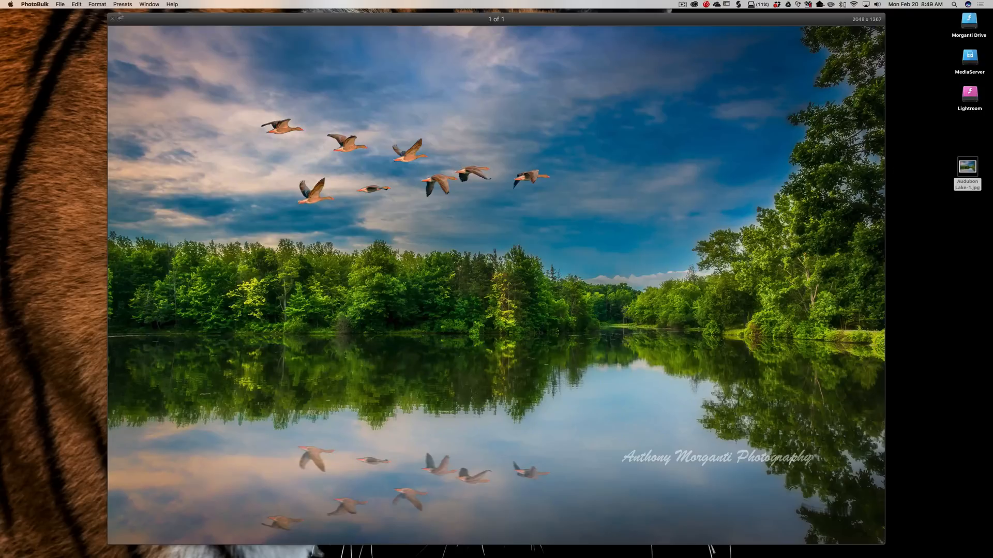
left_click(112, 19)
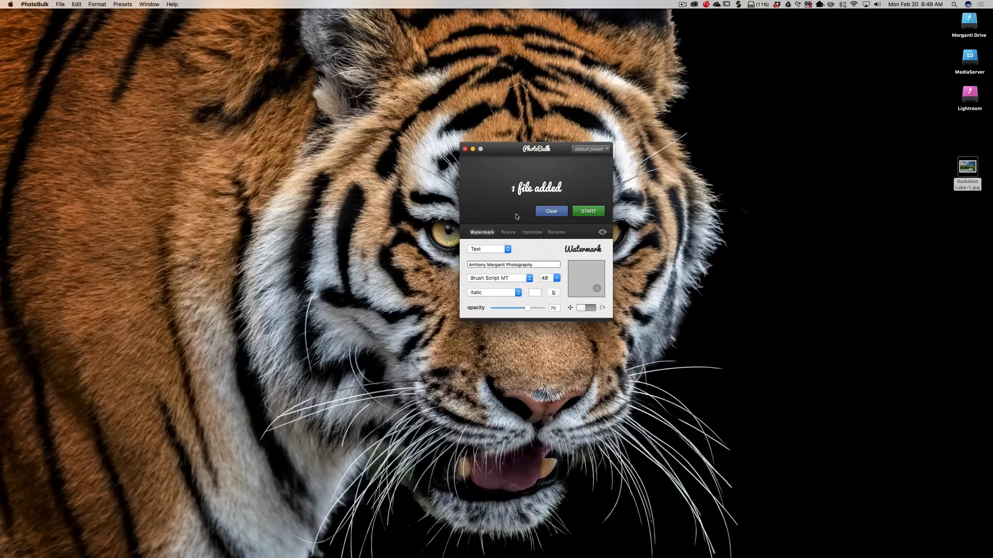
Enable bulk resizing by width to 1080 px.
left_click(509, 233)
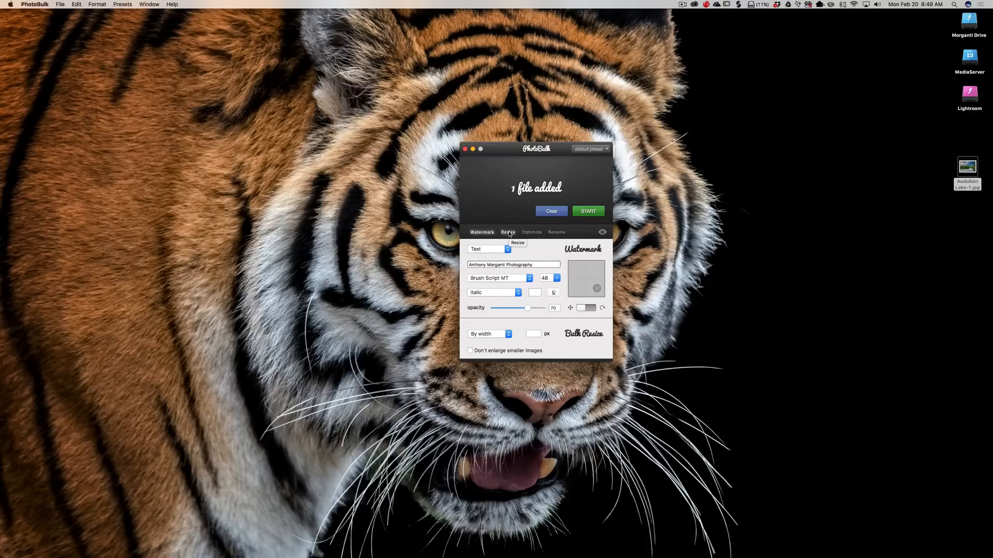
left_click(533, 333)
Enable optimization for JPEG only with the compression slider set just above minimum.
left_click(533, 234)
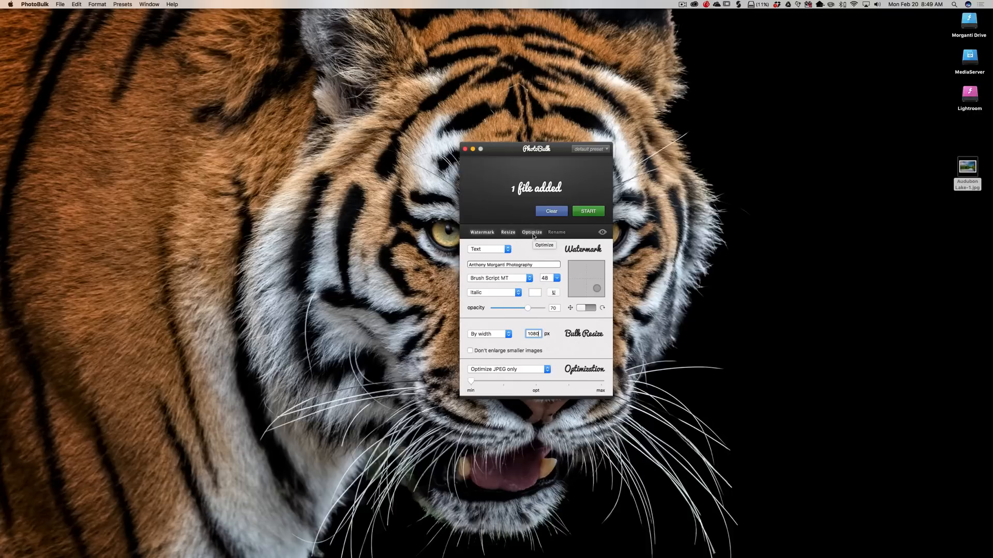
left_click(502, 383)
left_click(547, 370)
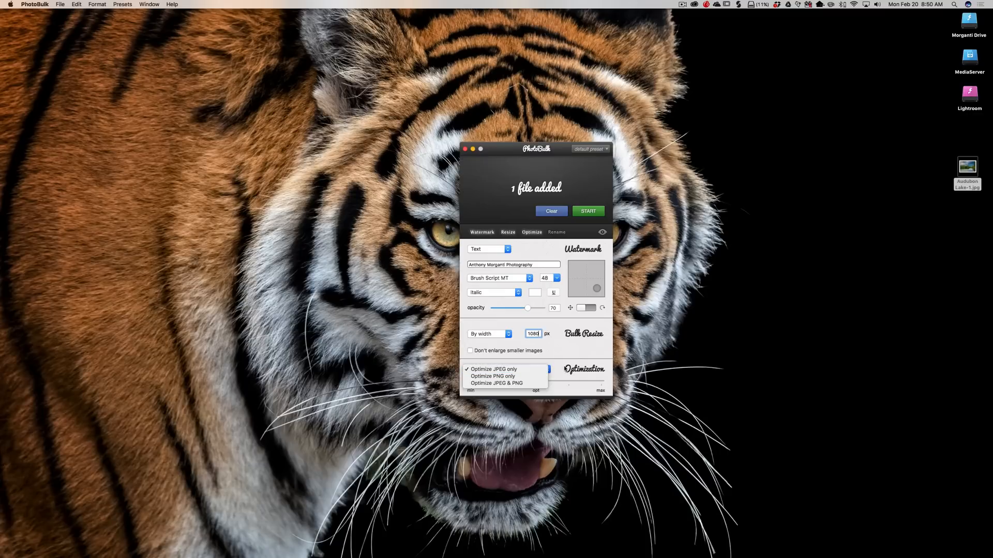
left_click(566, 369)
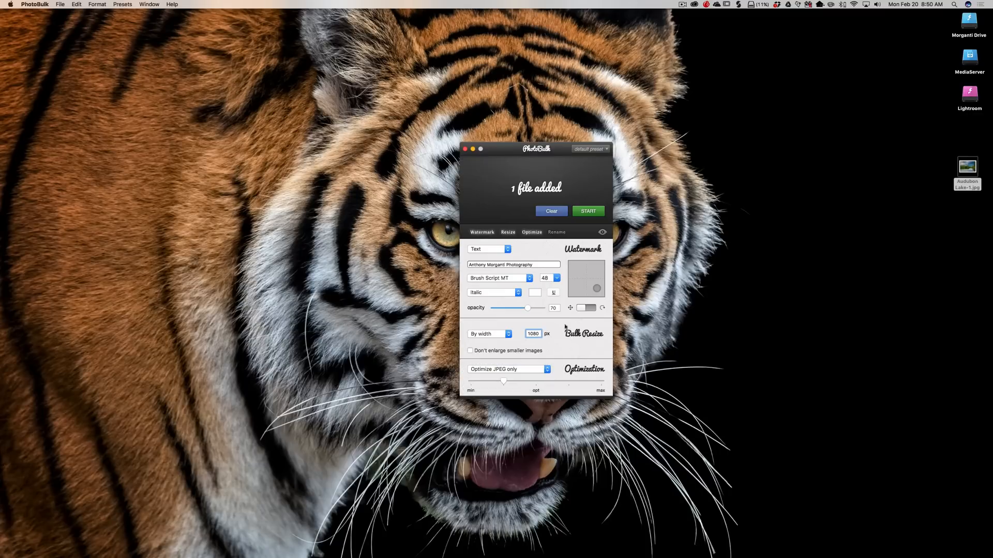
Enable bulk renaming with the prefix Test, two-digit 00 numbering starting at 1.
left_click(555, 232)
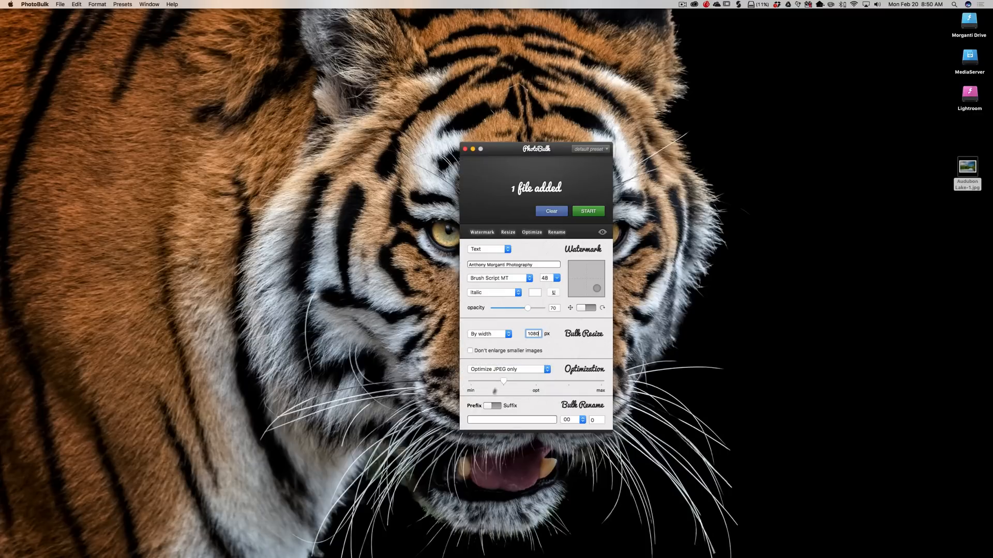
left_click(481, 419)
type("Test")
left_click(583, 421)
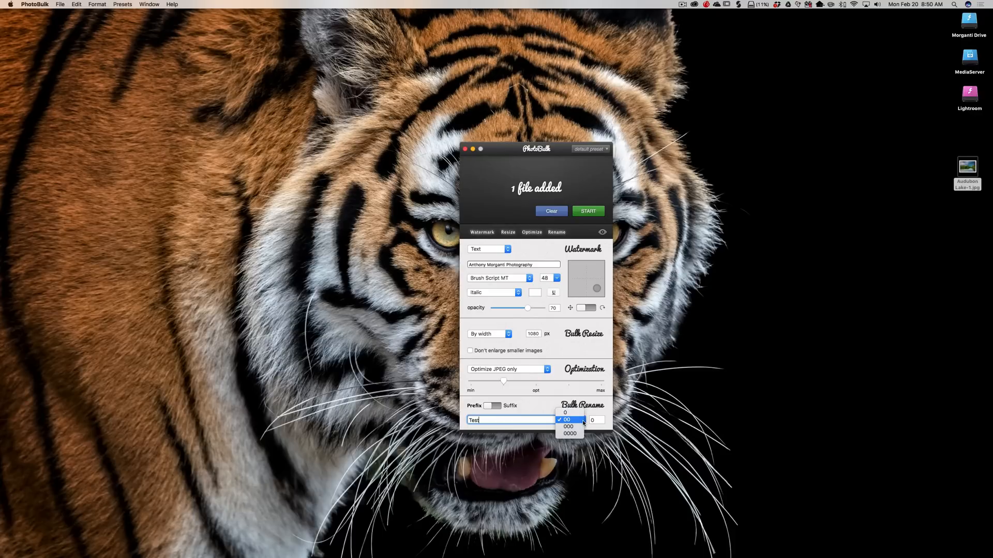
left_click(568, 420)
left_click(597, 420)
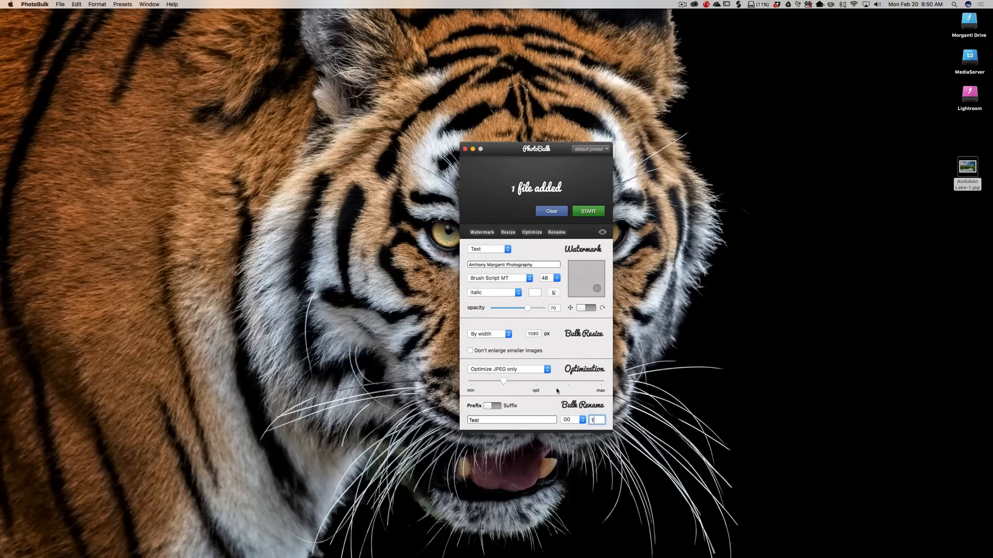
Start processing and save the output to the Desktop.
left_click(599, 214)
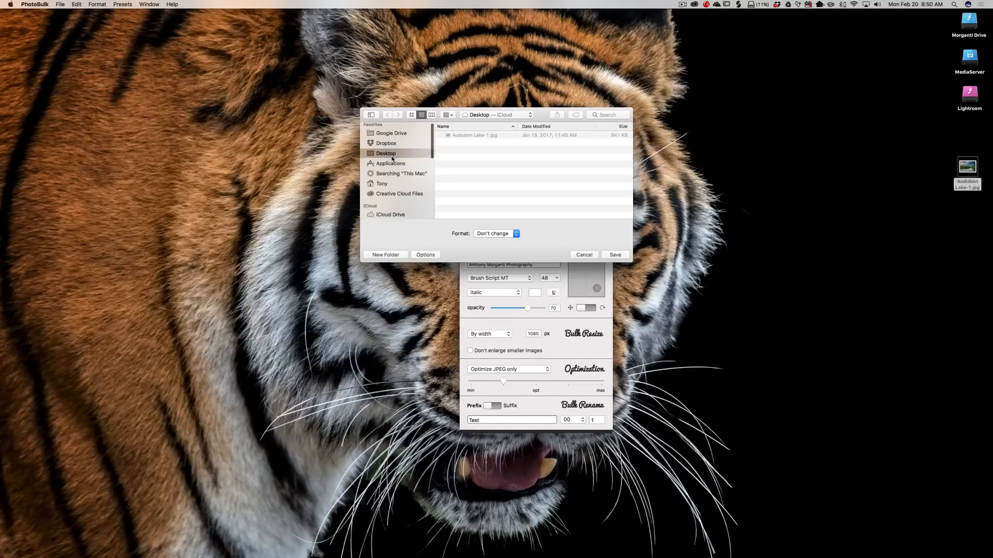
left_click(616, 255)
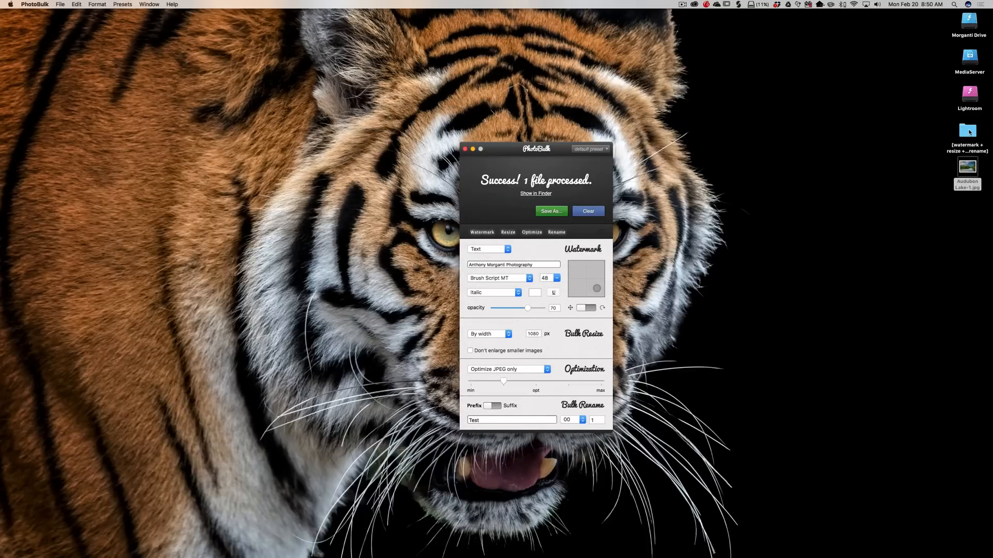
Open the output folder and inspect the details of Test01.jpg.
double_click(969, 133)
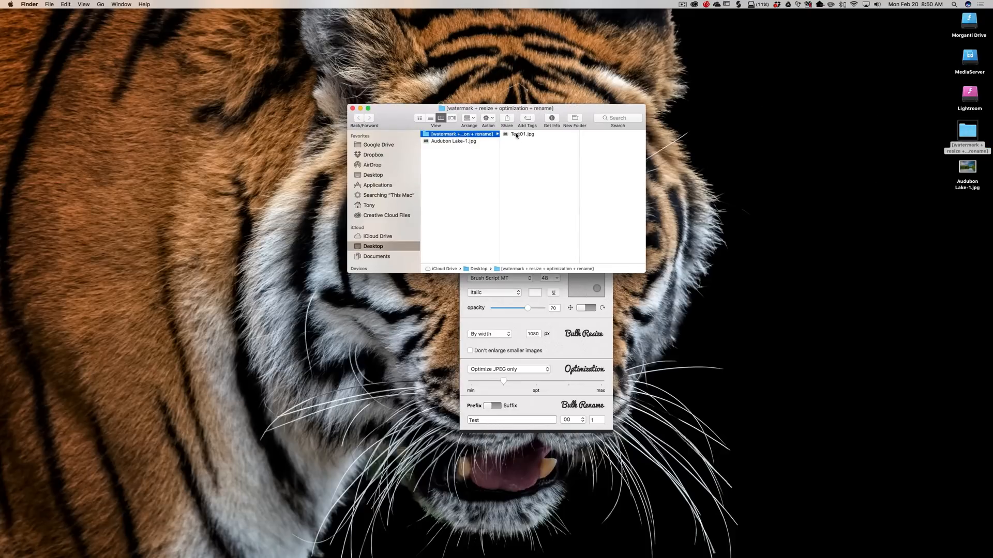
left_click(516, 135)
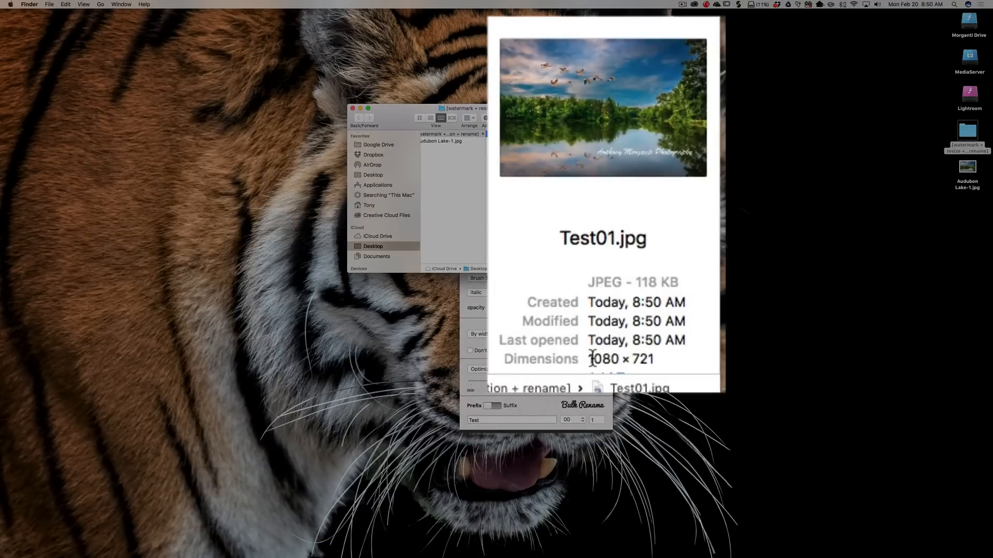
left_click_drag(592, 359, 655, 358)
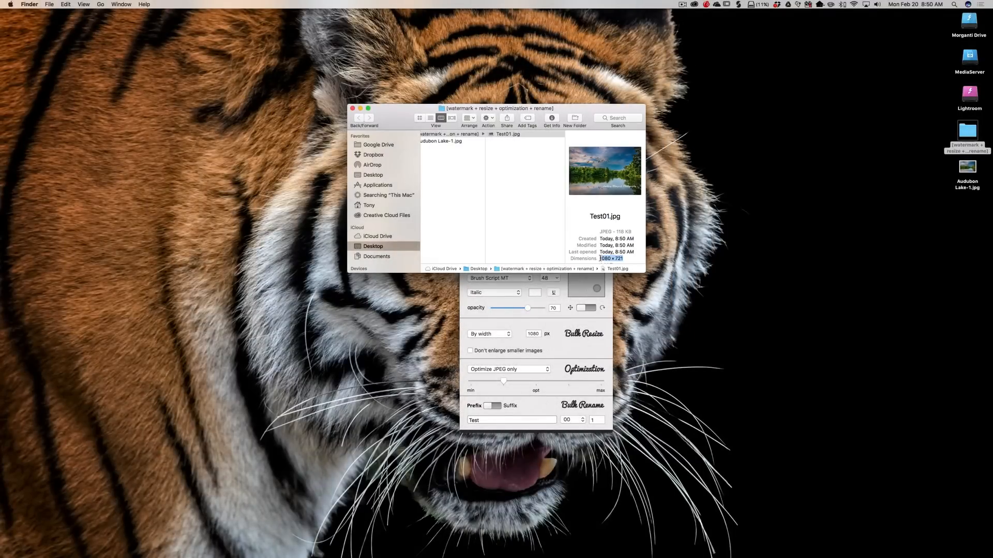
Open Test01.jpg in Preview, then close Preview and the Finder window.
double_click(509, 135)
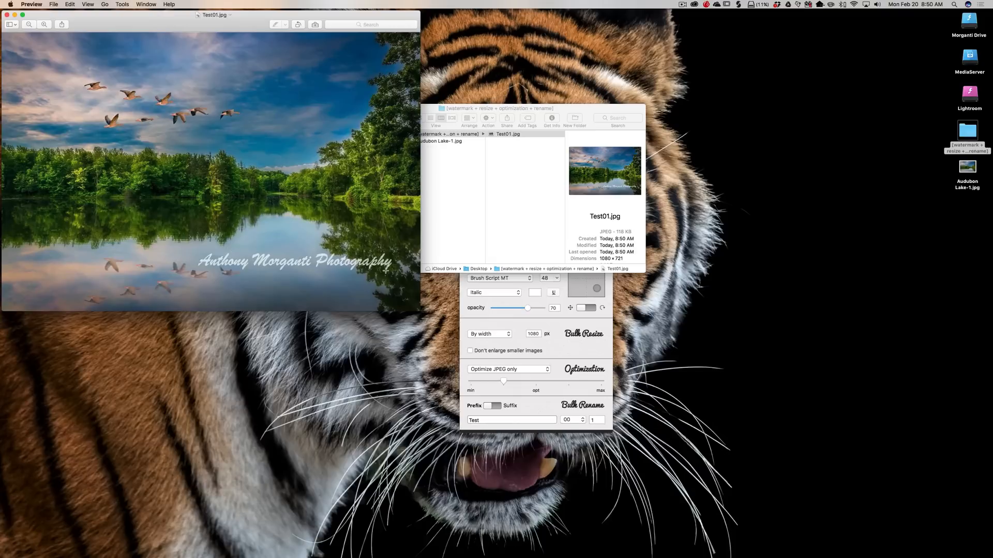
left_click(7, 16)
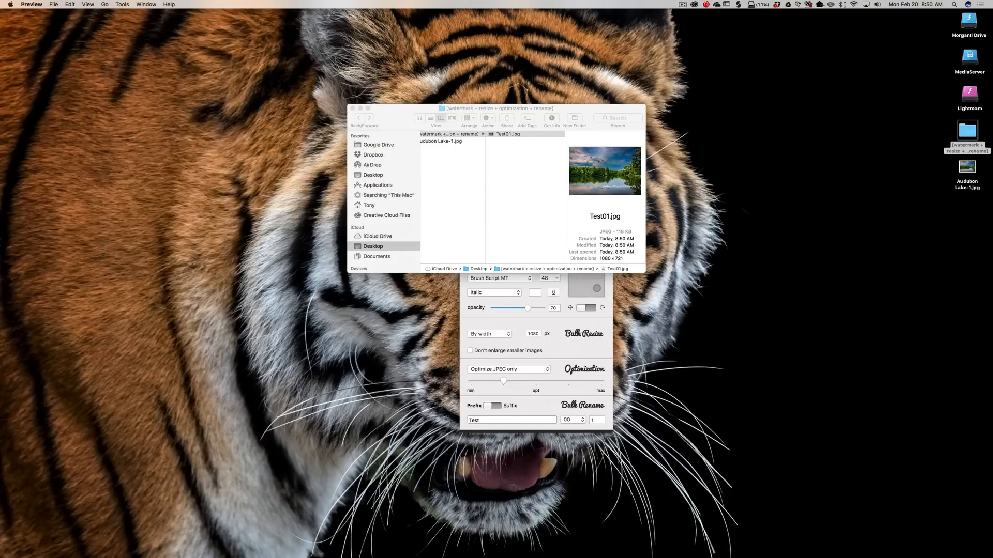
left_click(352, 109)
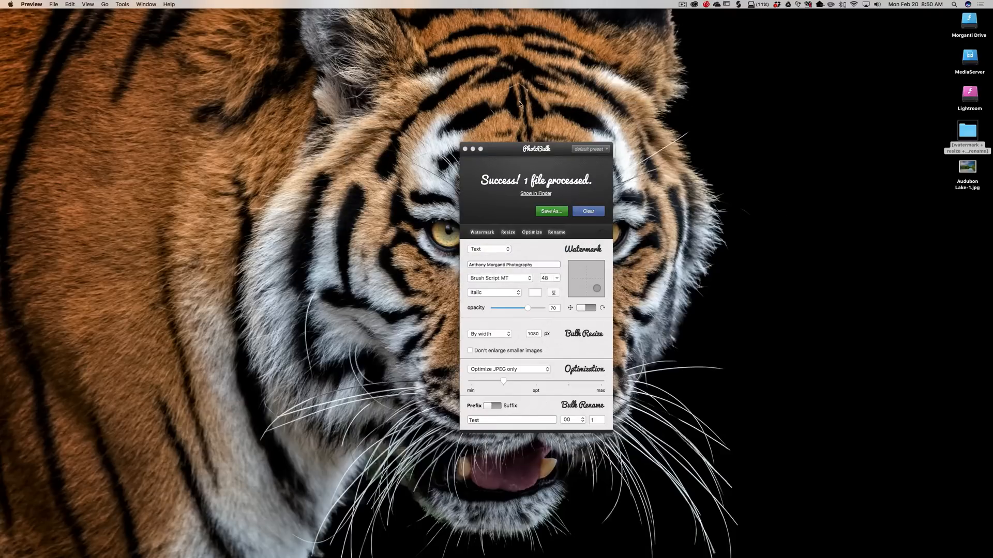